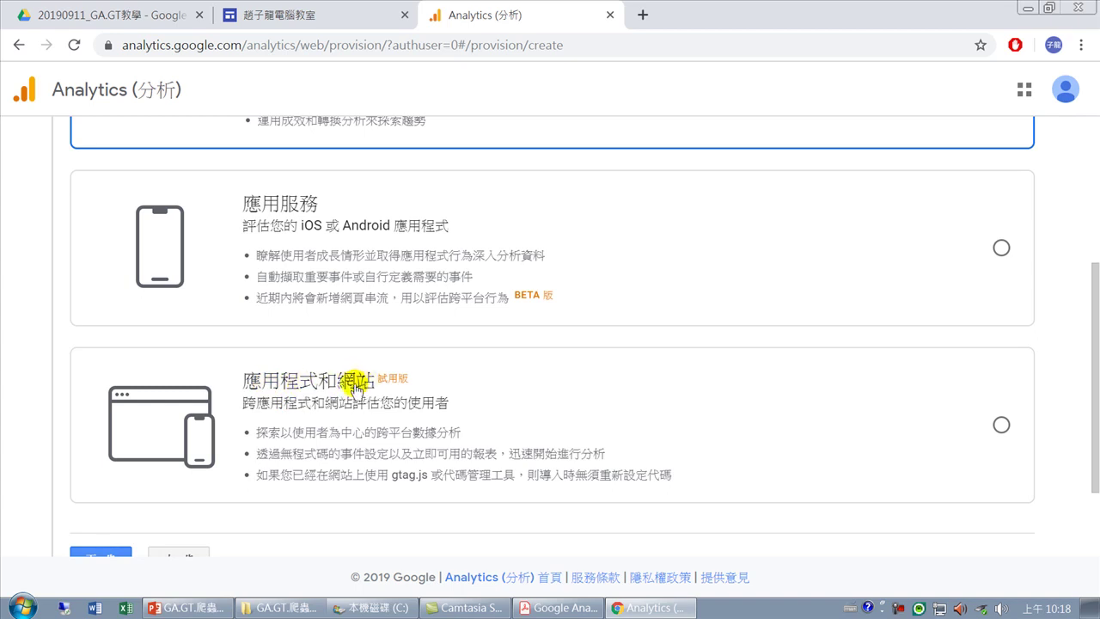
Continue to the property details form and enter the classroom site's name, ending in 電腦教室, as the website name.
scroll(352, 393, "up", 4)
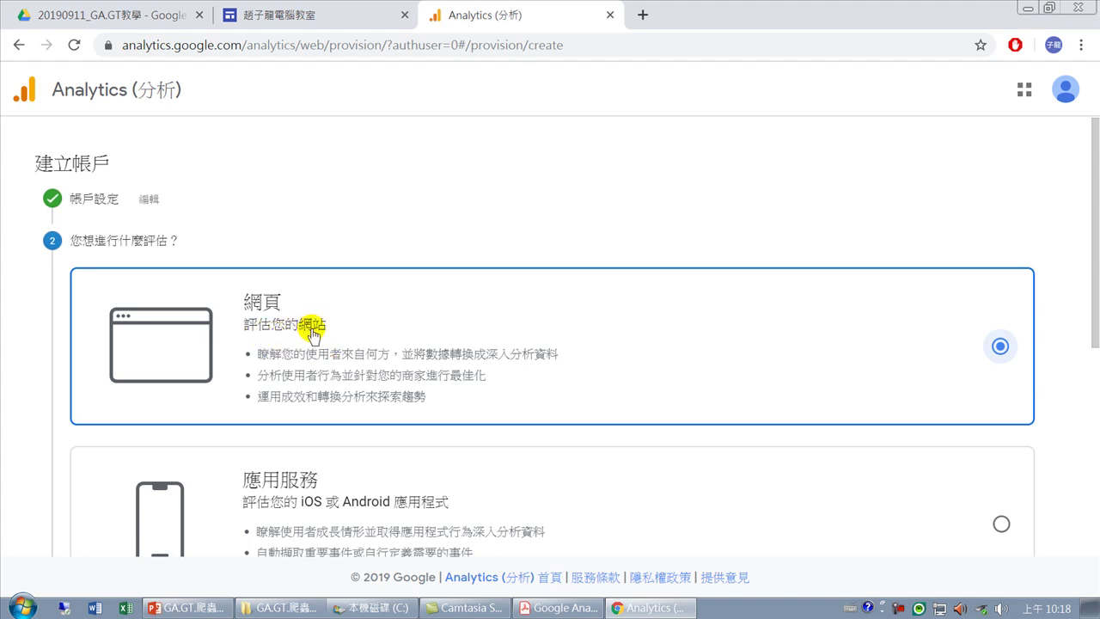
scroll(311, 335, "down", 5)
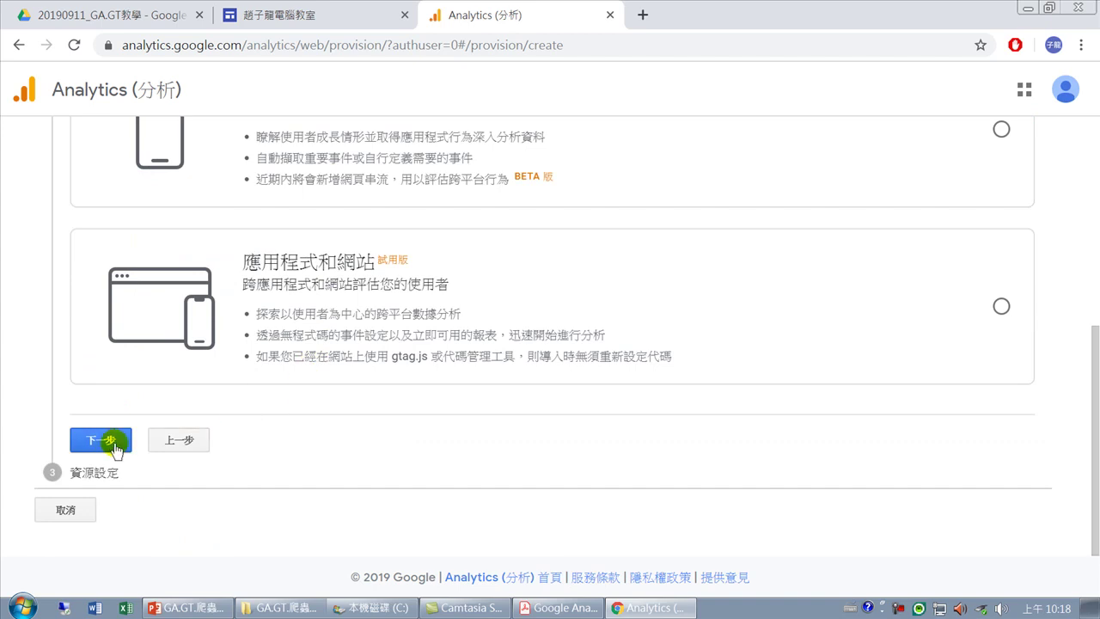
left_click(99, 440)
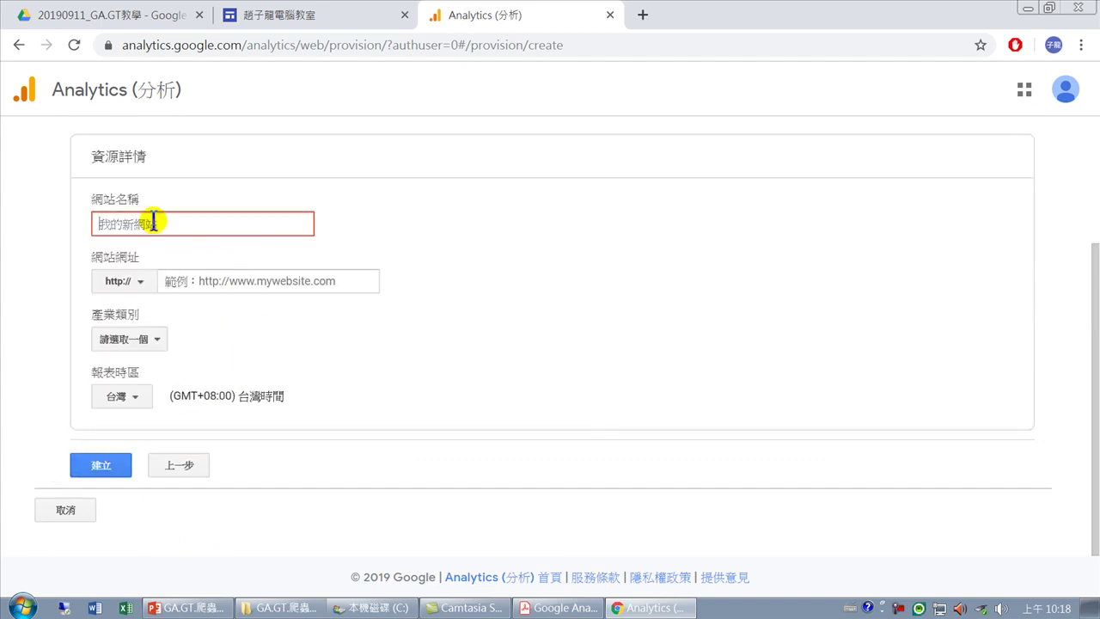
type("go")
key("BackSpace")
key("BackSpace")
key("ctrl+space")
type("u")
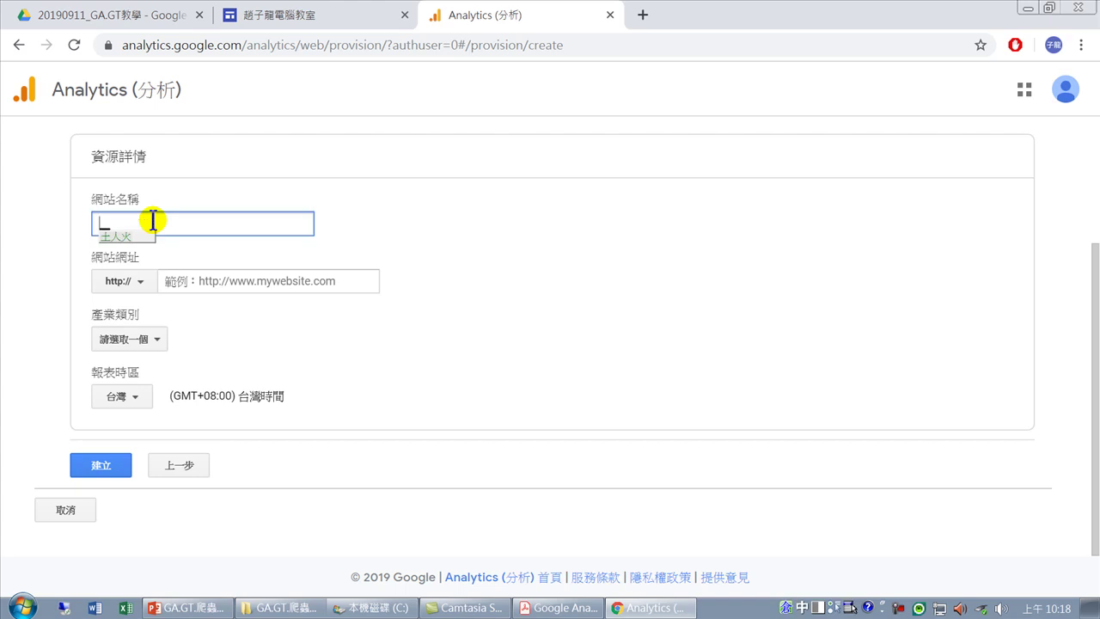
type("趙子")
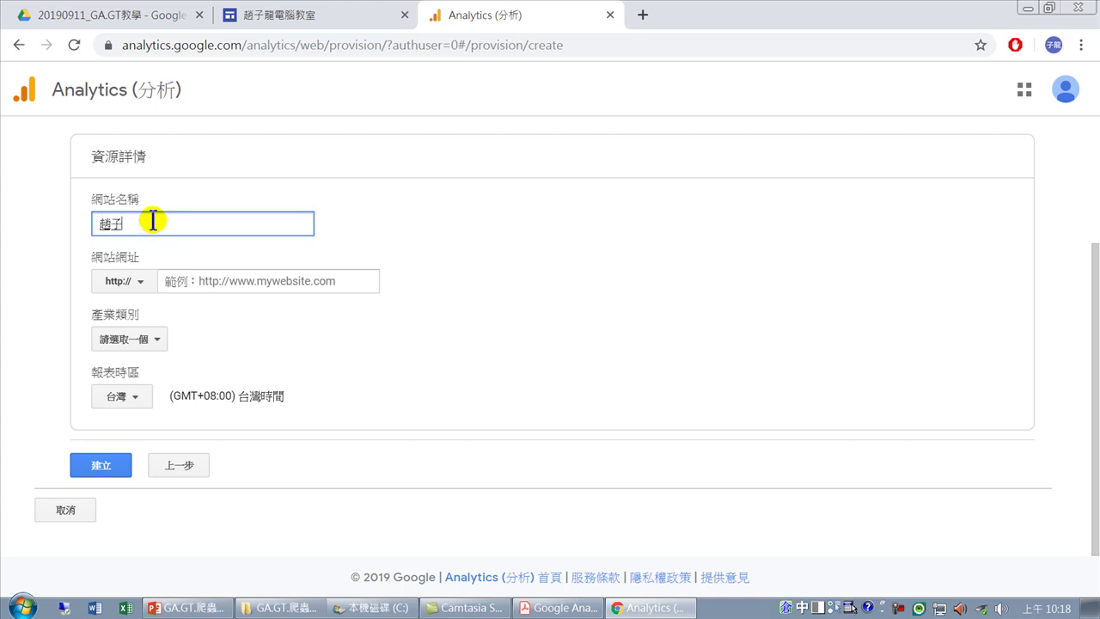
type("龍電")
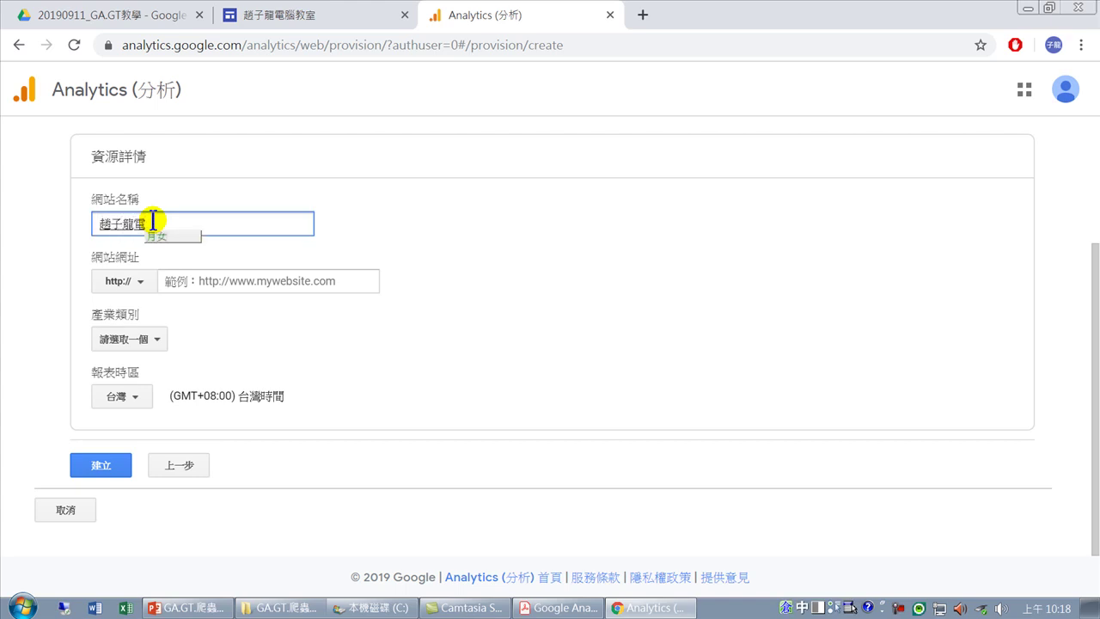
type("腦教室")
key("Return")
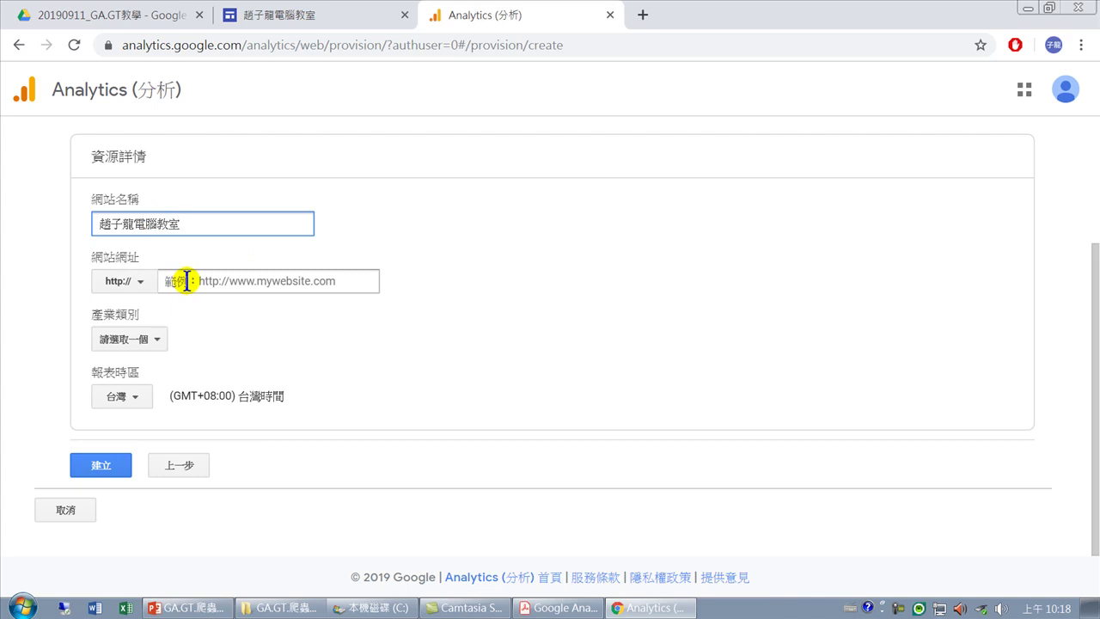
left_click(141, 286)
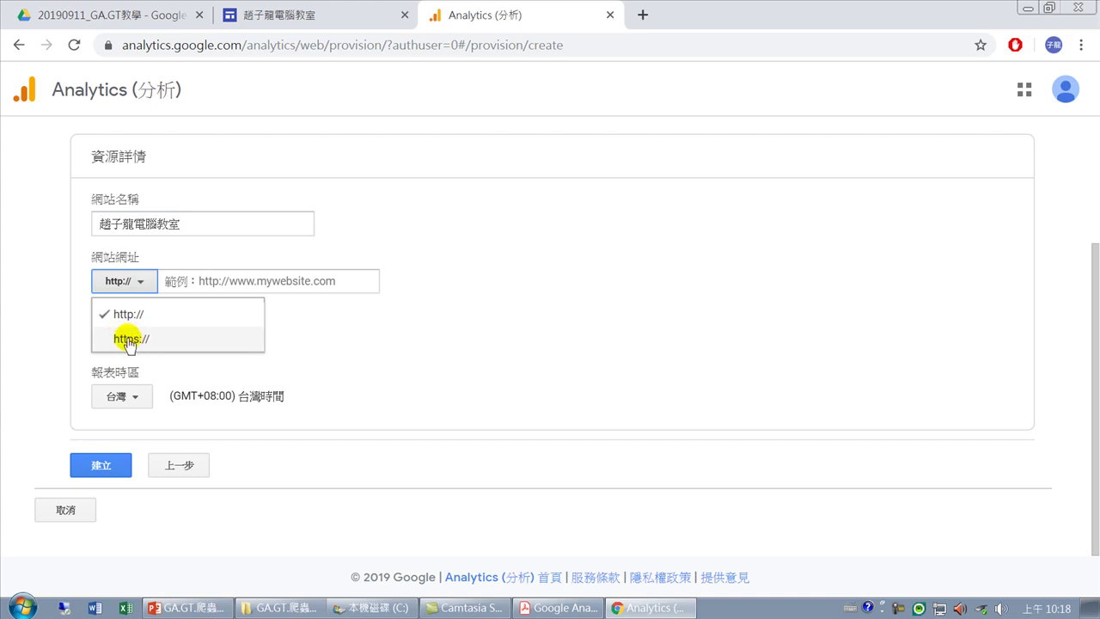
left_click(128, 340)
left_click(184, 263)
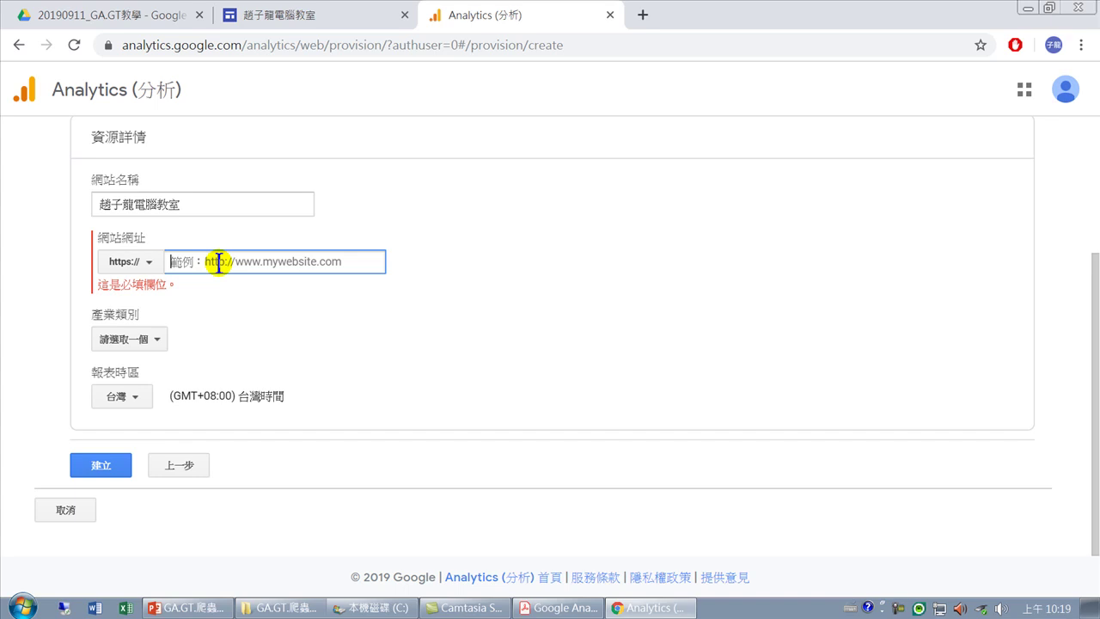
type("s")
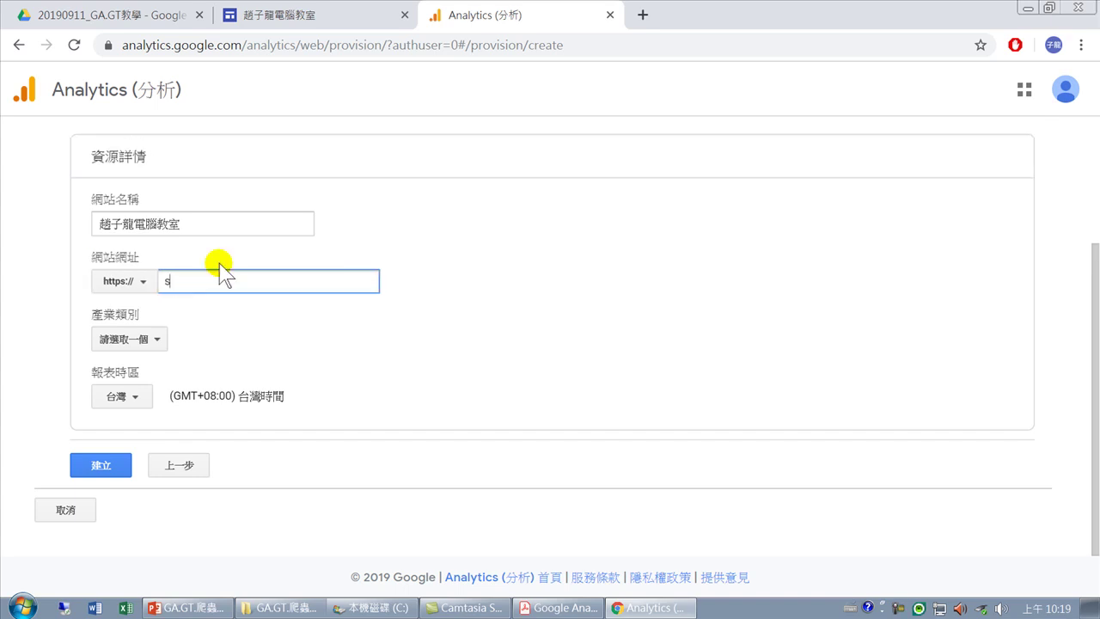
type("ites.g")
key("BackSpace")
key("BackSpace")
key("BackSpace")
key("BackSpace")
key("BackSpace")
key("BackSpace")
key("BackSpace")
type("立農街二段155號")
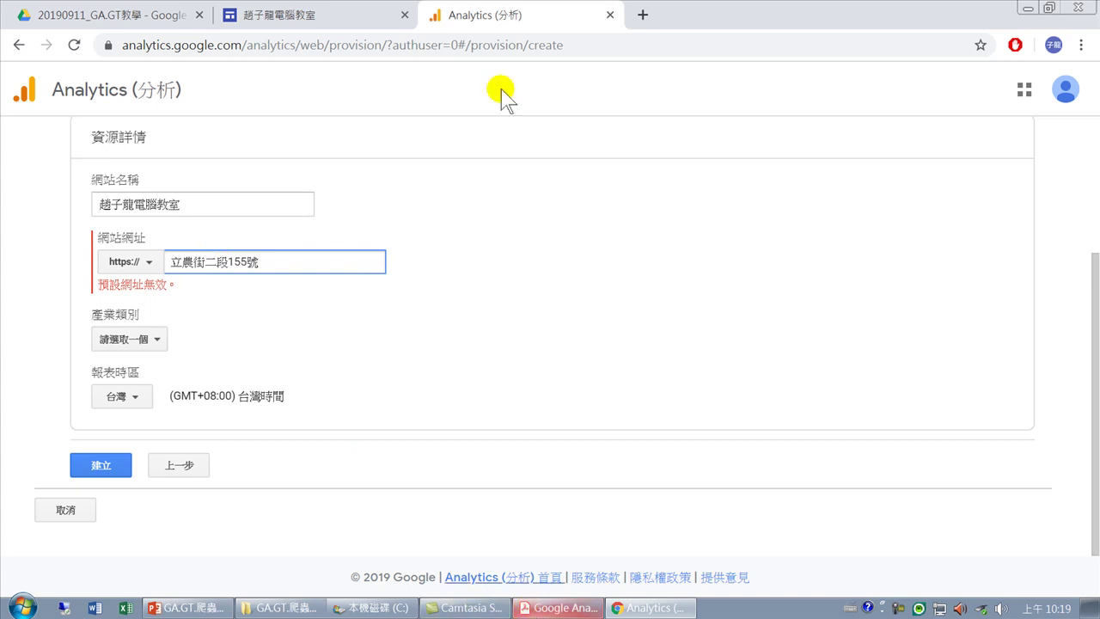
Copy the sites.google.com/view/ address from Google Sites' 發布設定, then select the wrong Analytics URL.
left_click(303, 17)
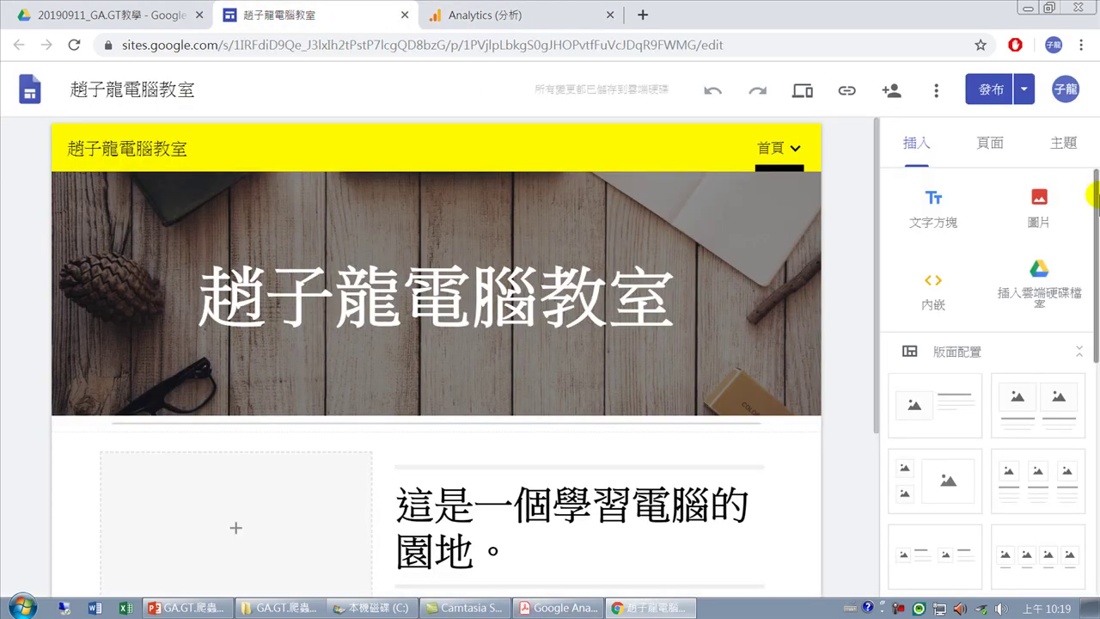
left_click(1022, 90)
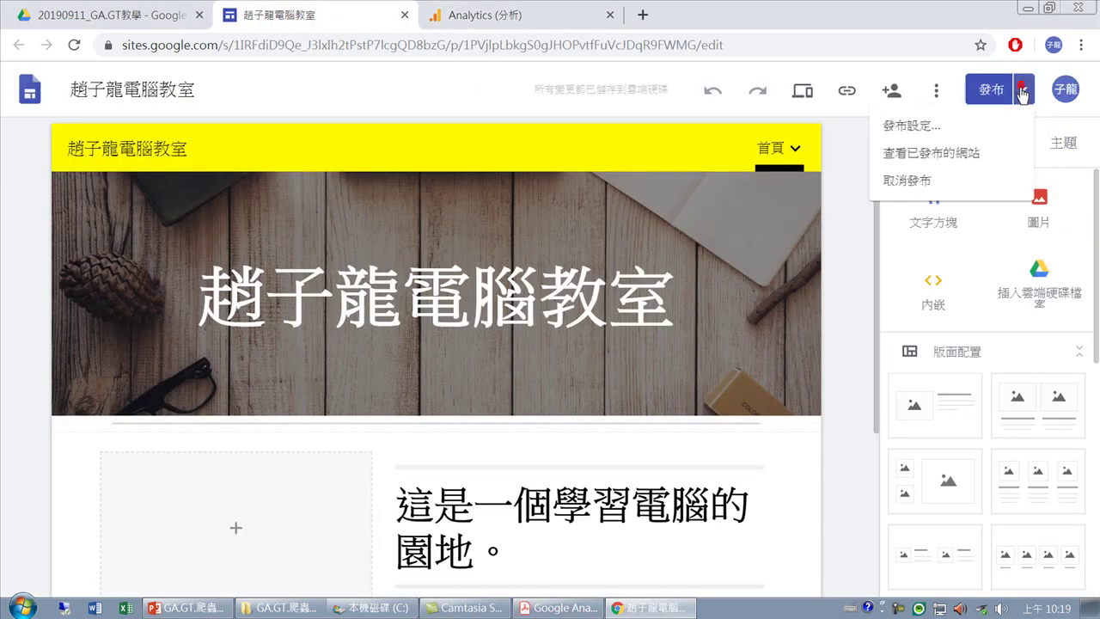
left_click(912, 117)
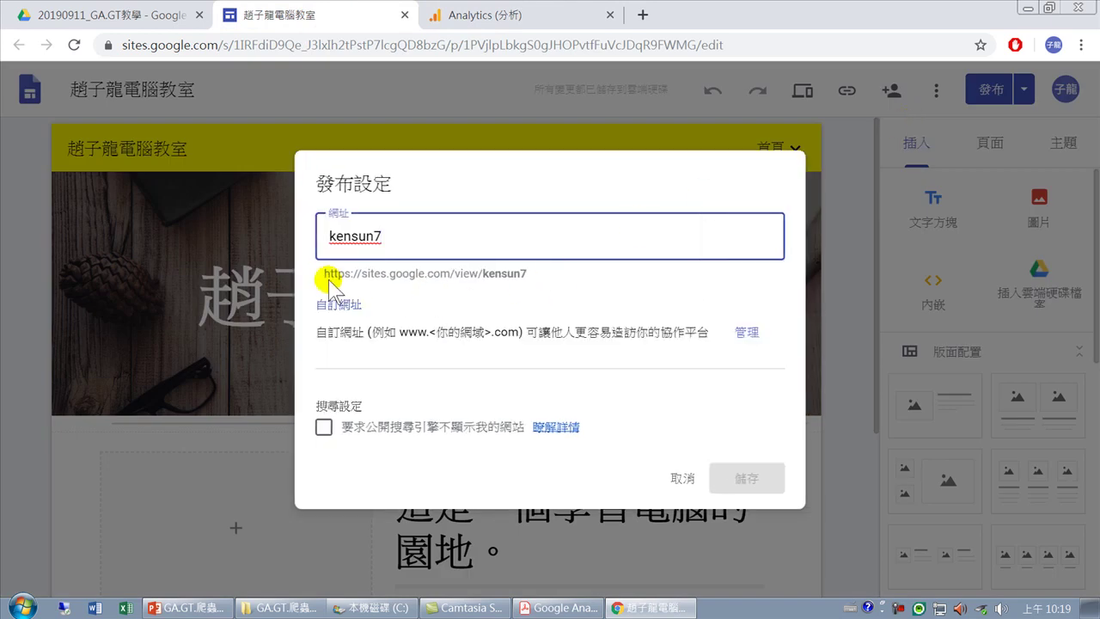
left_click_drag(359, 273, 526, 276)
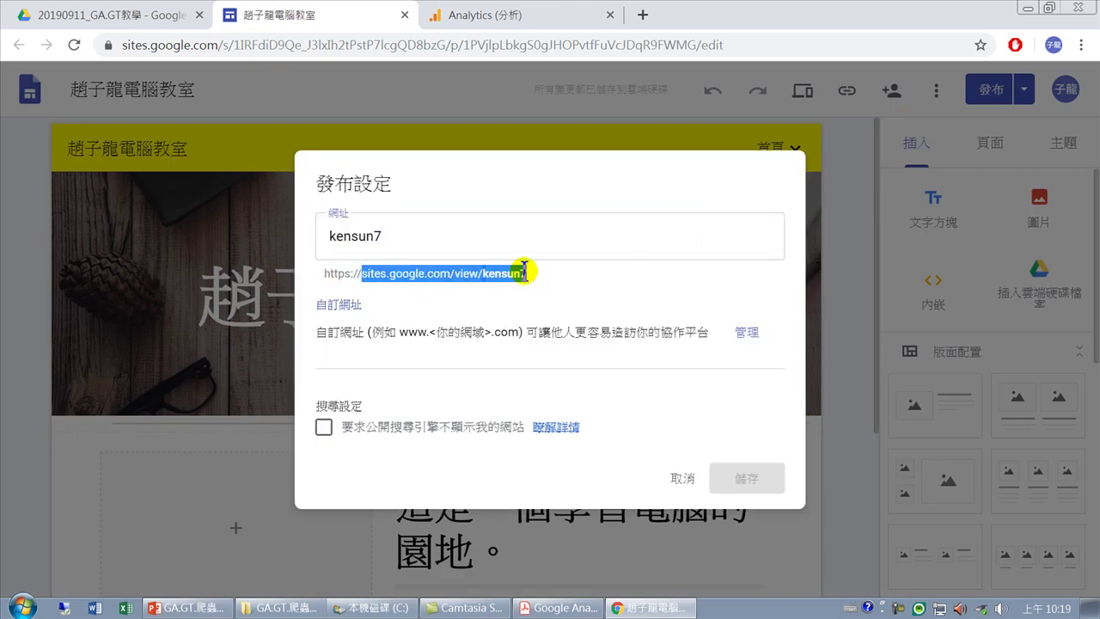
right_click(496, 277)
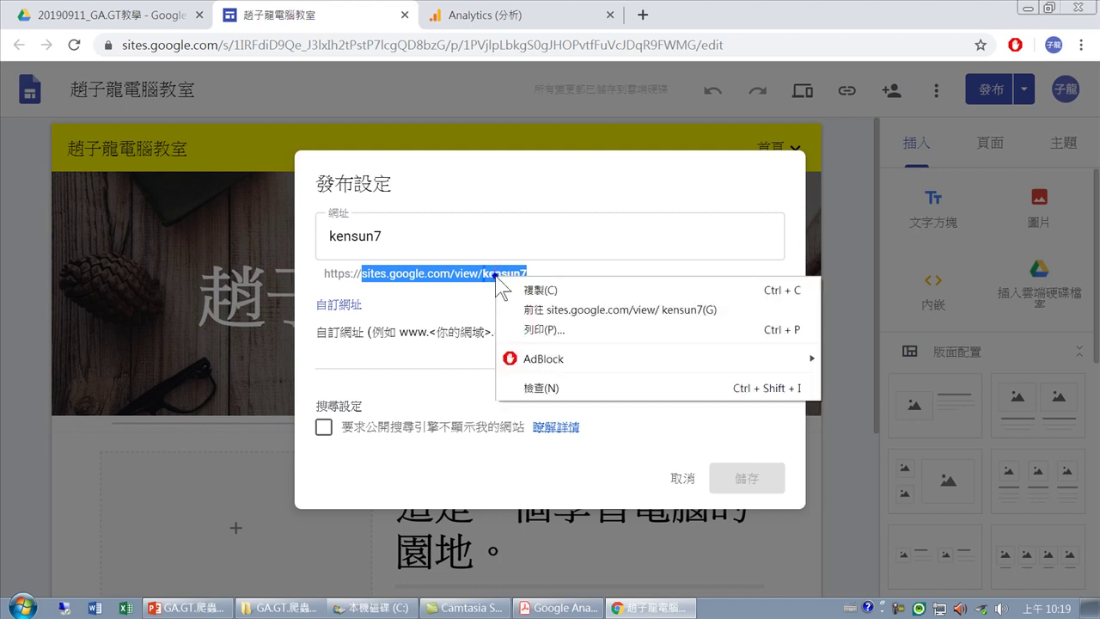
left_click(542, 287)
left_click(683, 480)
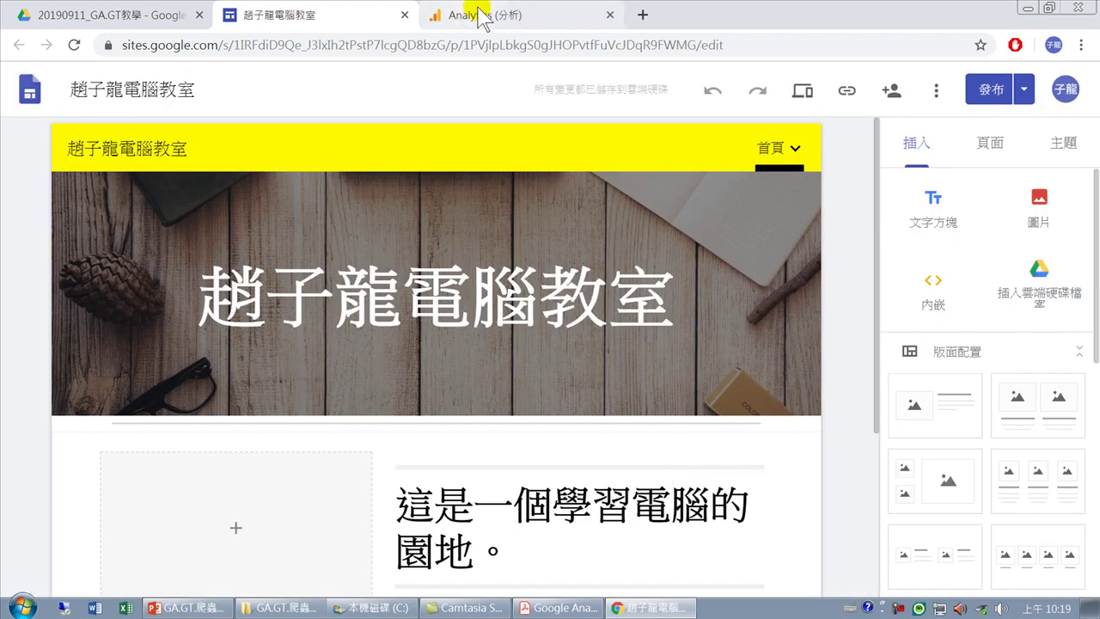
left_click(498, 18)
left_click_drag(279, 266, 160, 262)
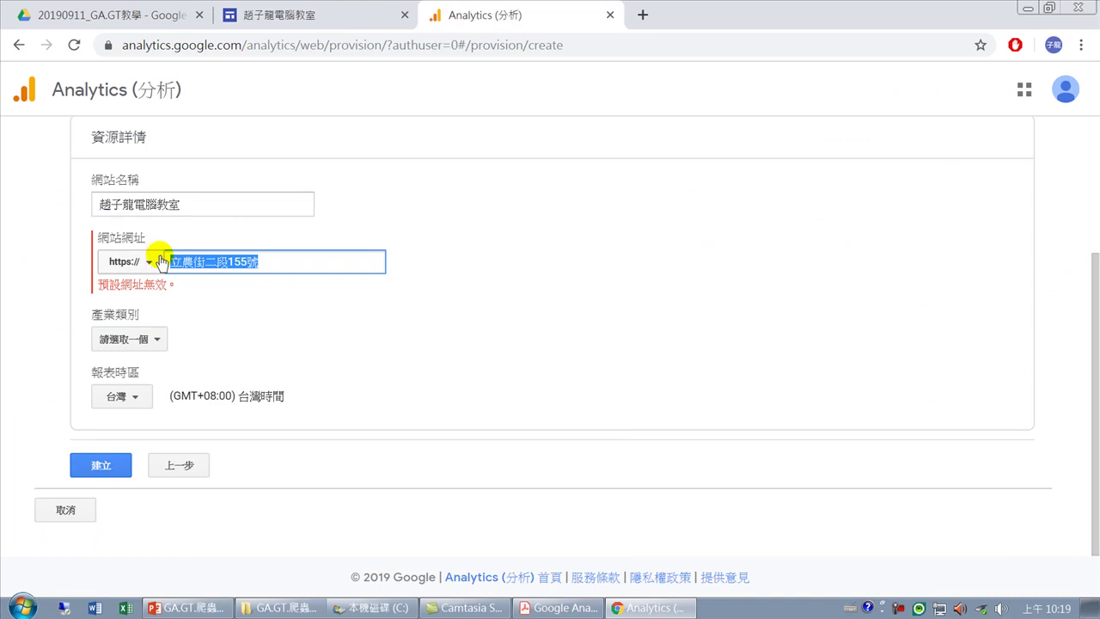
Paste the copied site address over the wrong URL and delete the stray space before its path.
key("ctrl+v")
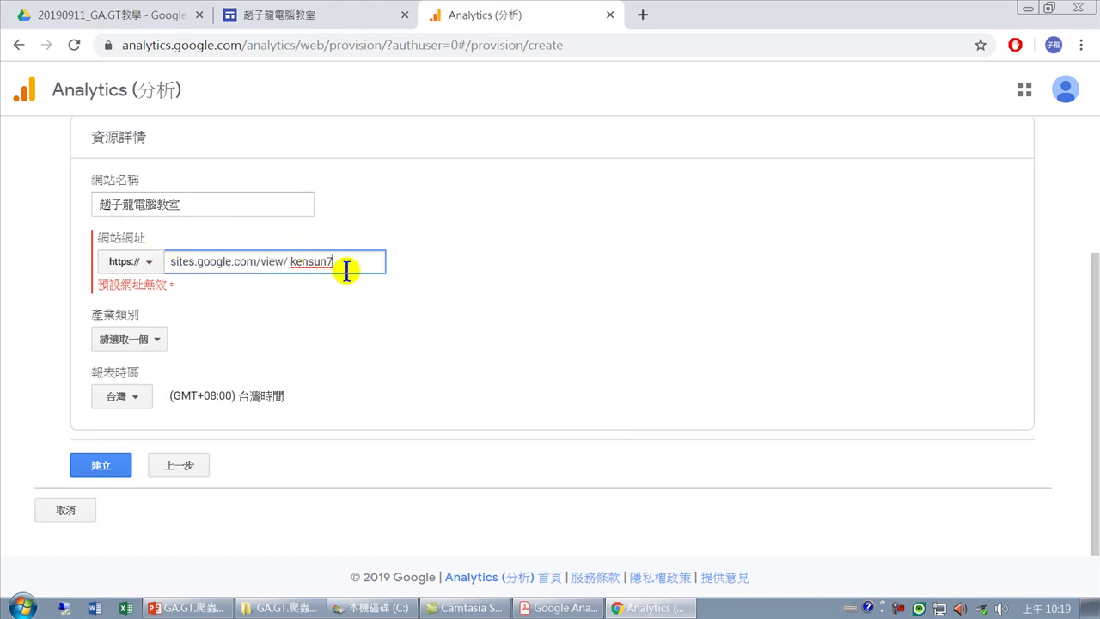
left_click(291, 262)
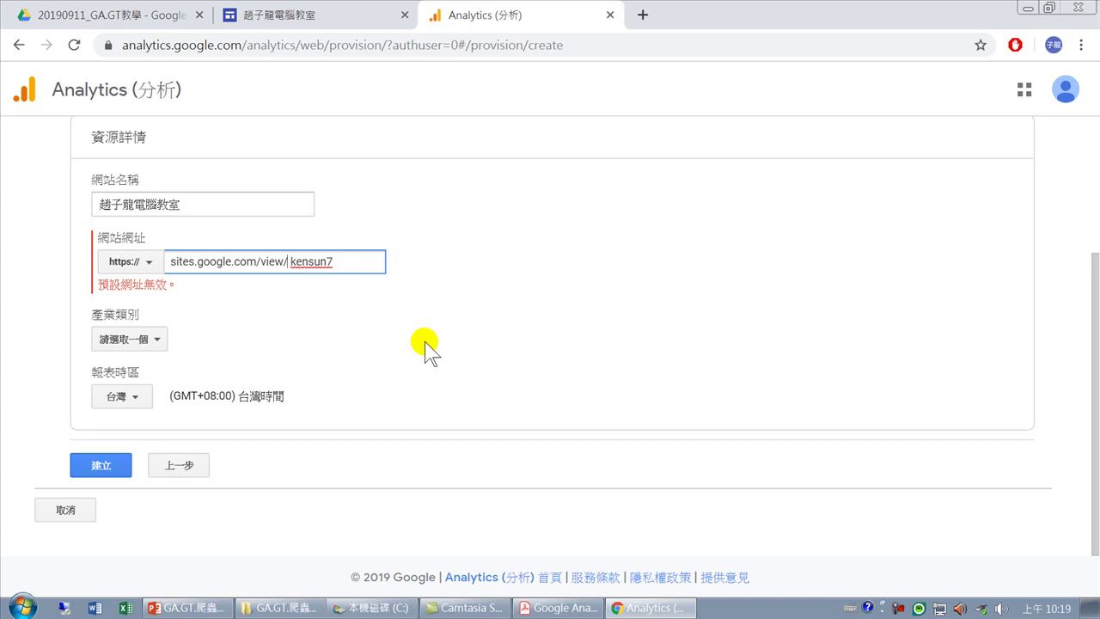
key("BackSpace")
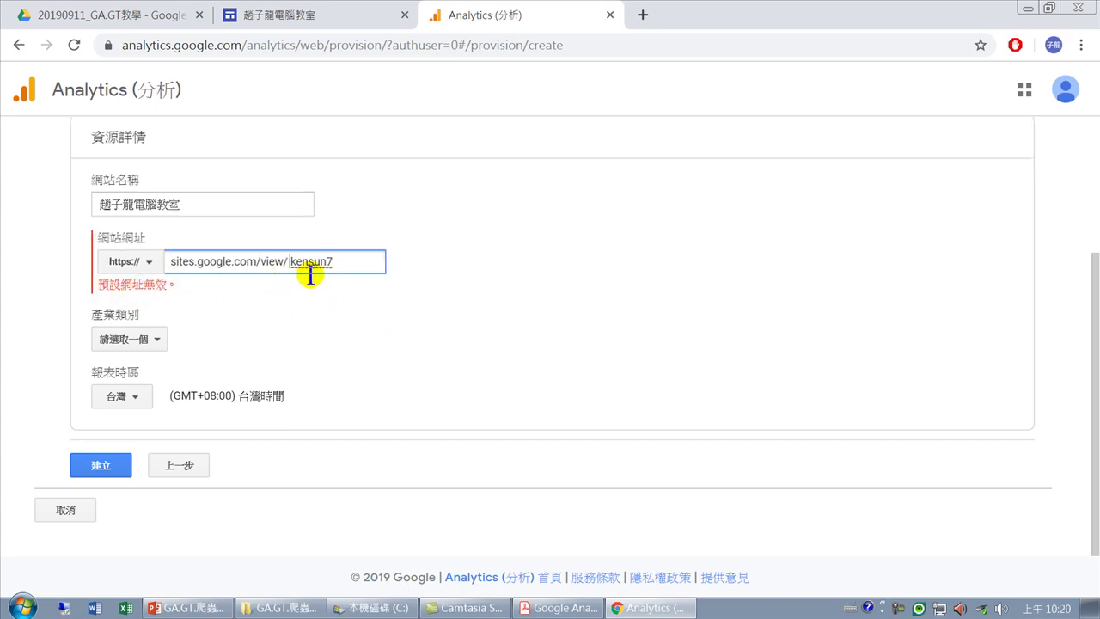
key("BackSpace")
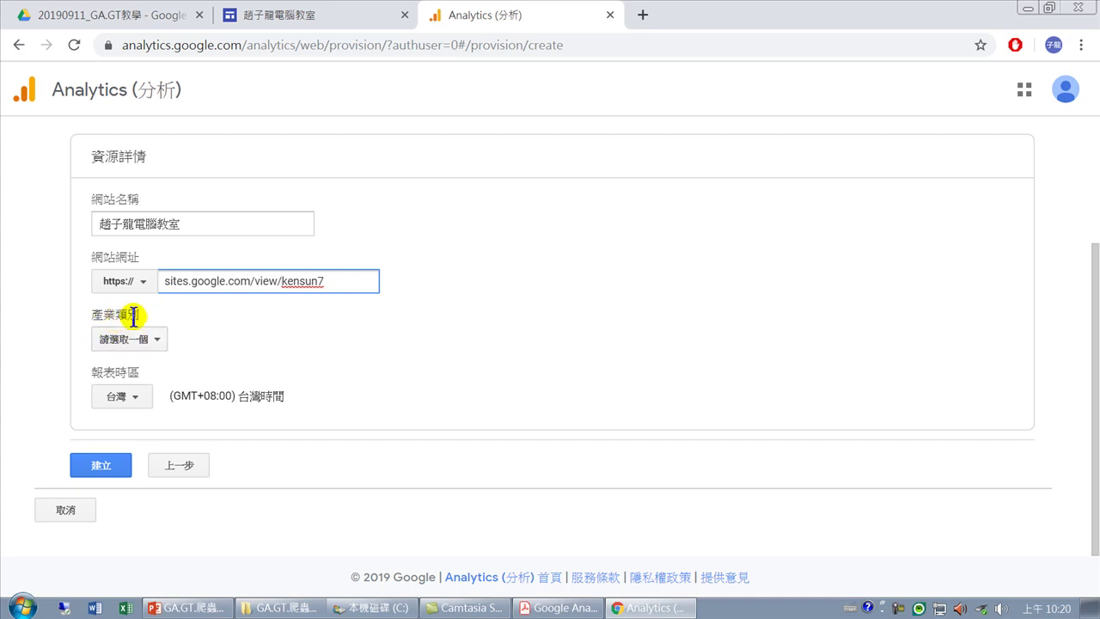
Choose 職業和教育 from the 產業類別 industry category list.
left_click(148, 343)
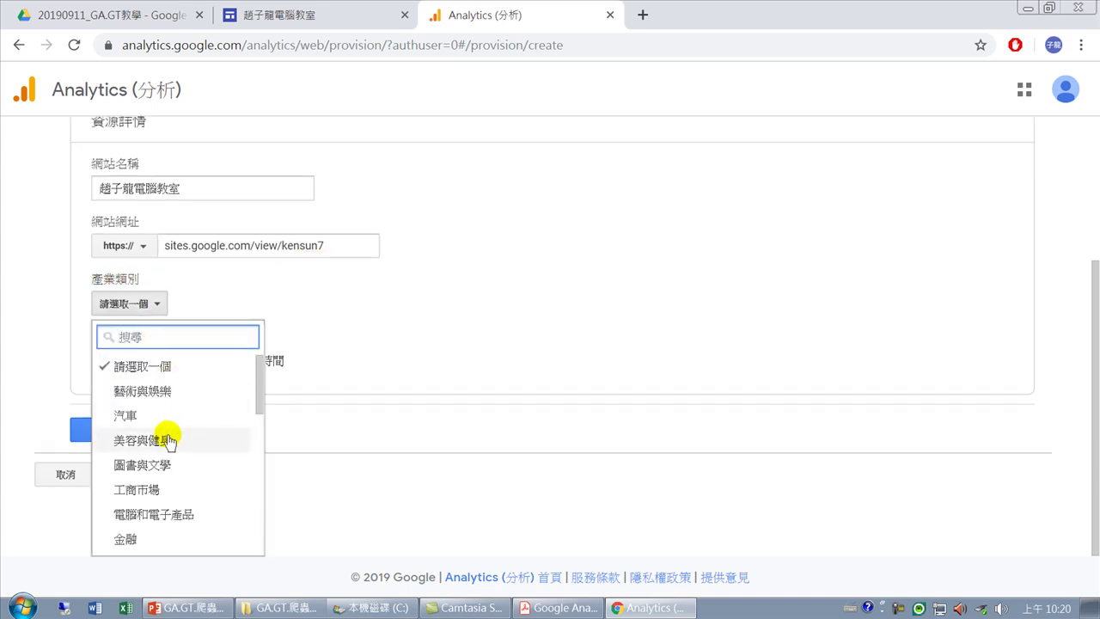
scroll(169, 441, "down", 2)
scroll(172, 434, "down", 1)
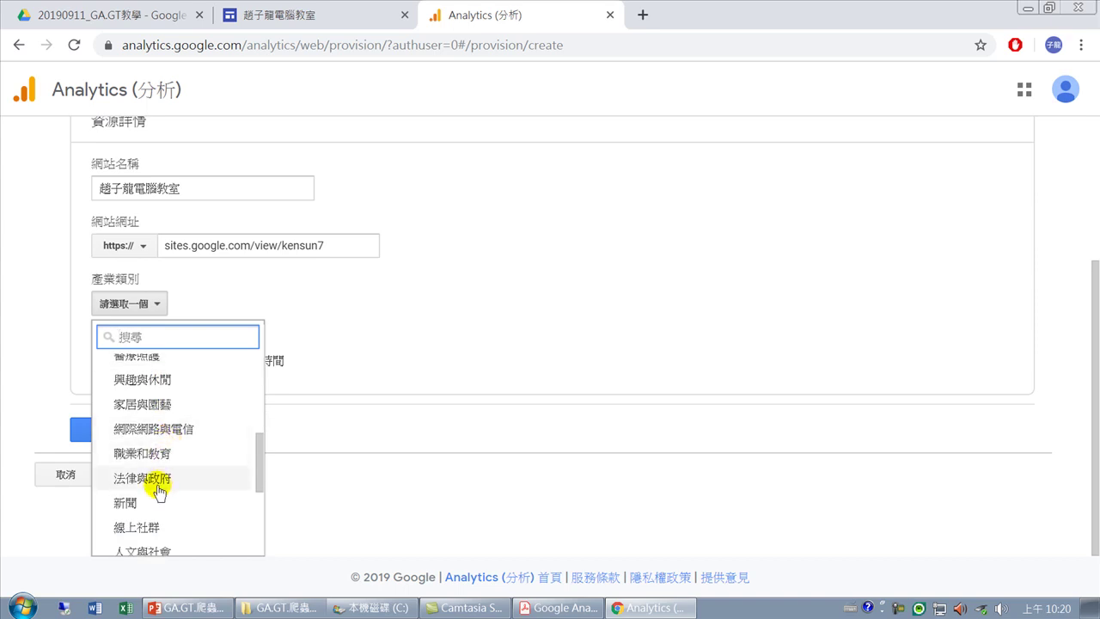
scroll(154, 494, "down", 1)
scroll(149, 500, "down", 1)
scroll(148, 456, "down", 1)
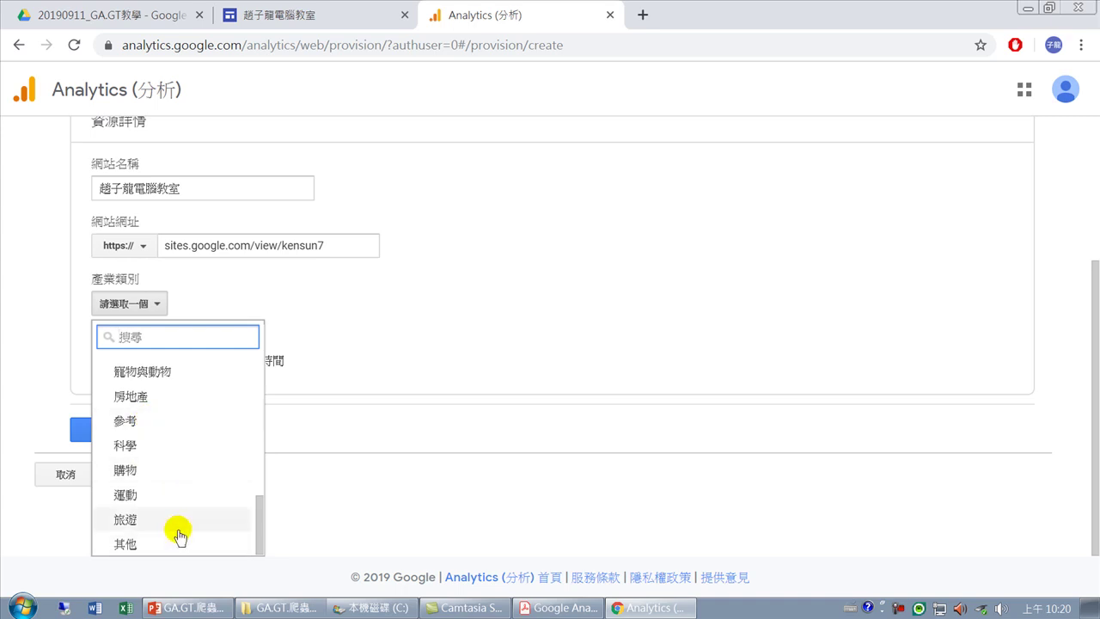
scroll(176, 515, "up", 1)
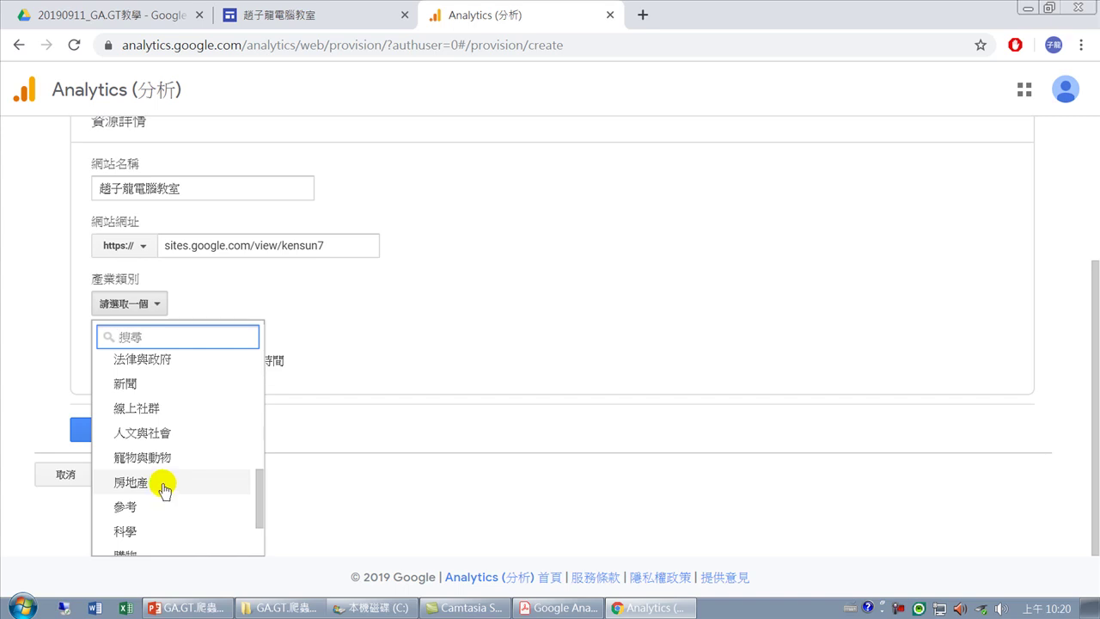
scroll(176, 461, "down", 1)
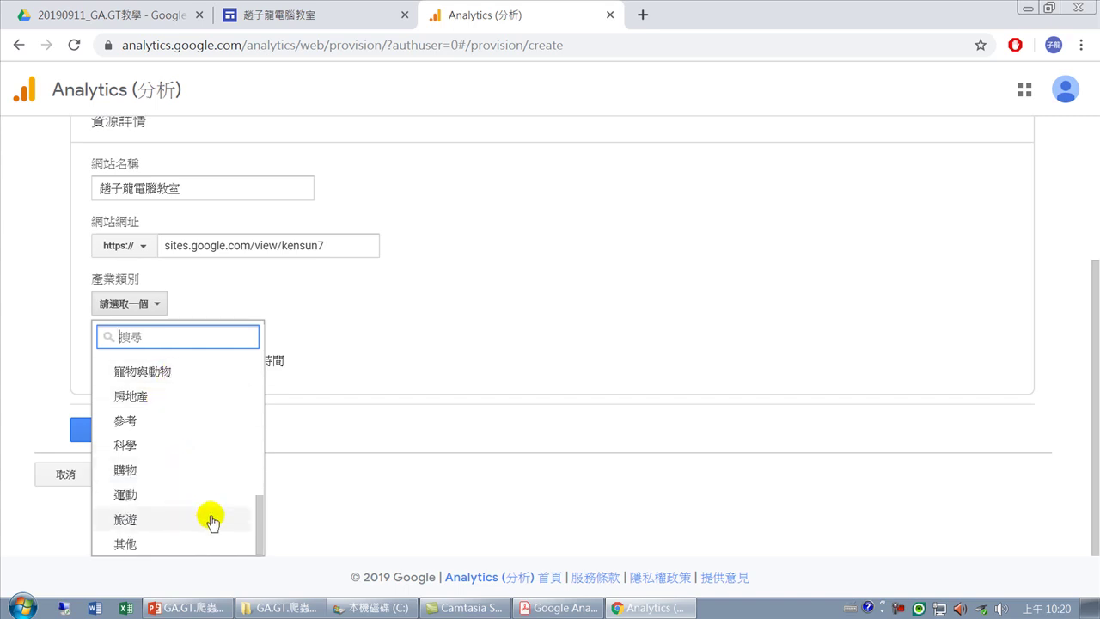
scroll(262, 530, "up", 1)
scroll(264, 515, "up", 3)
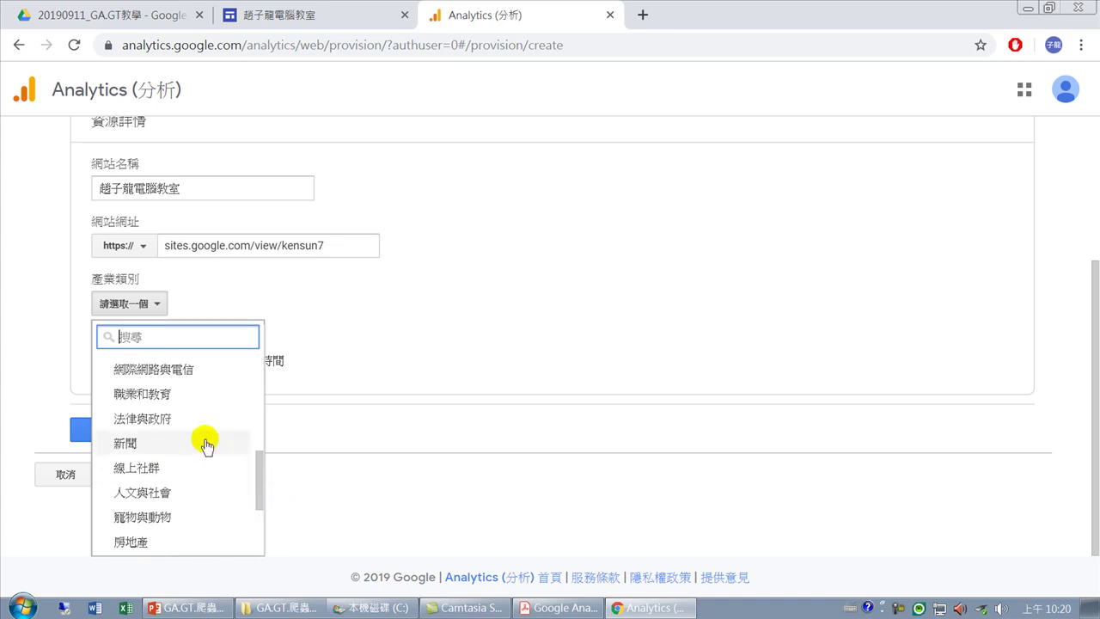
left_click(161, 394)
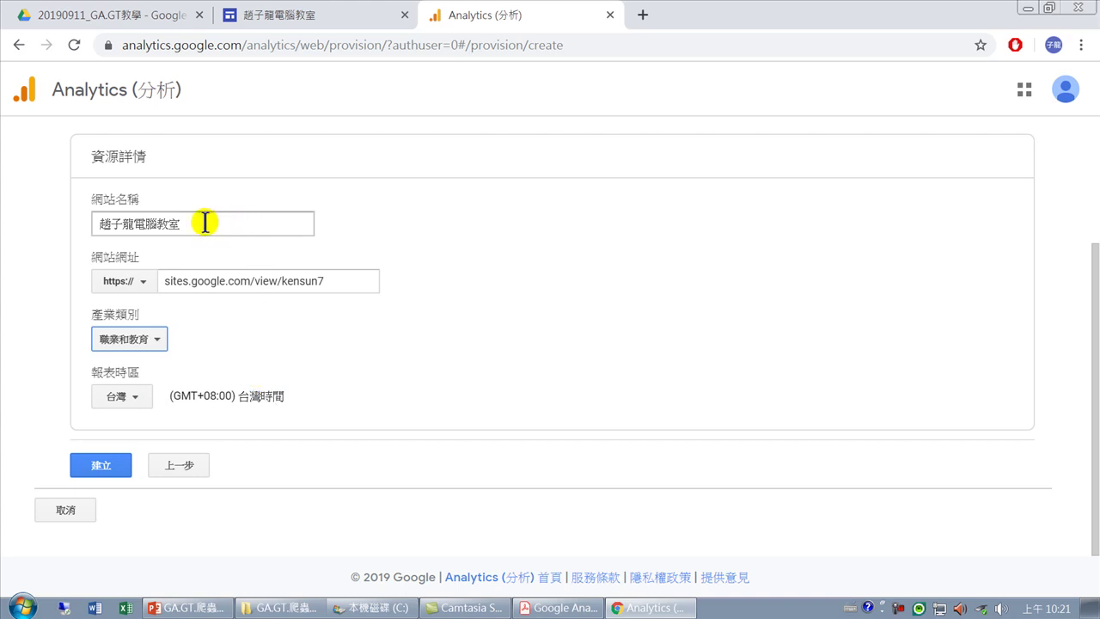
Replace the final 室 of the site name with 學 so it ends in 電腦教學.
left_click_drag(171, 224, 196, 224)
key("BackSpace")
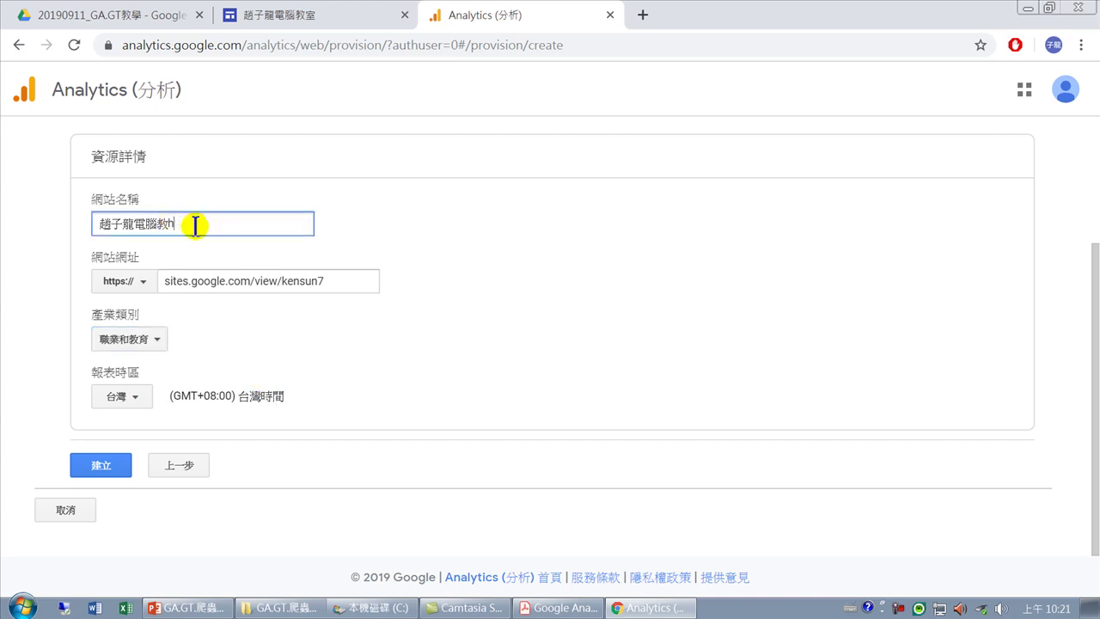
type("學")
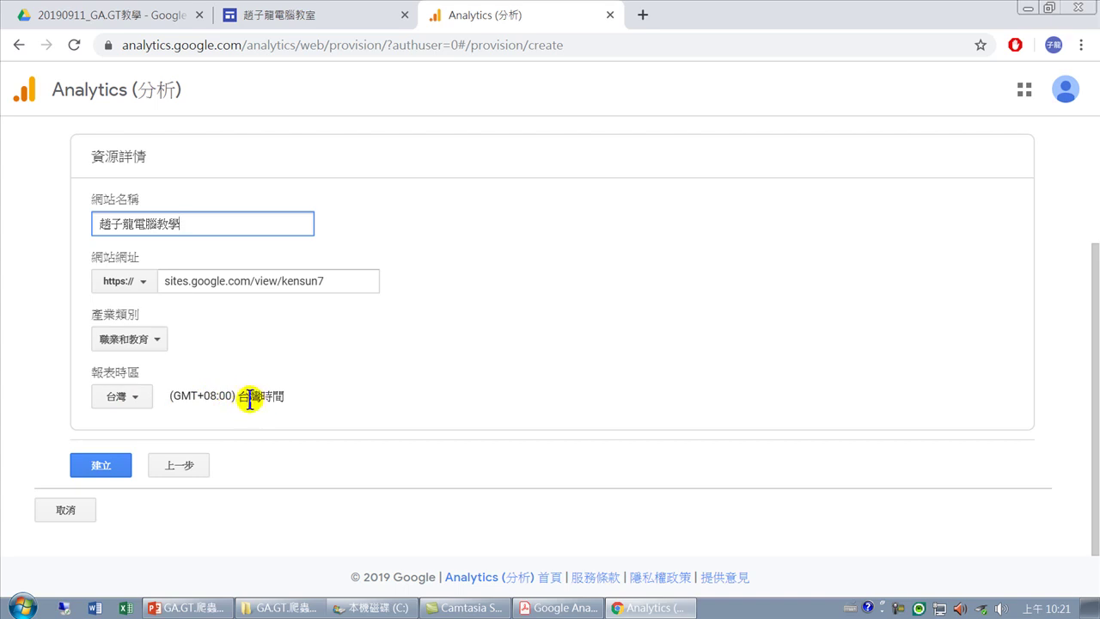
Attempt to create the property, then retype the URL's last character as 7.
left_click(101, 467)
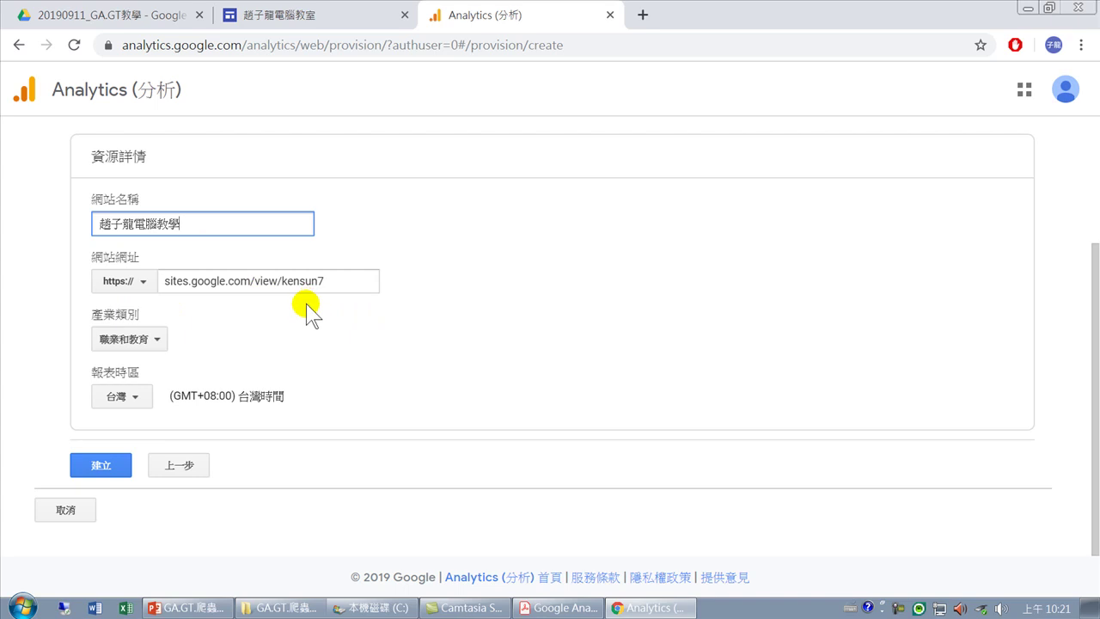
left_click_drag(319, 281, 353, 281)
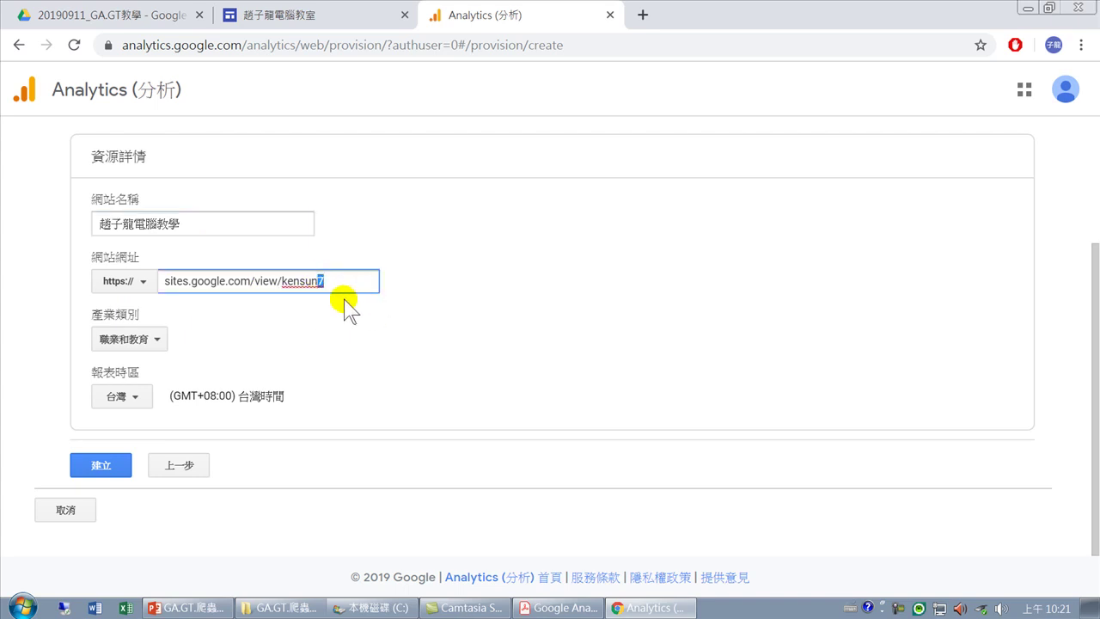
key("BackSpace")
type("7")
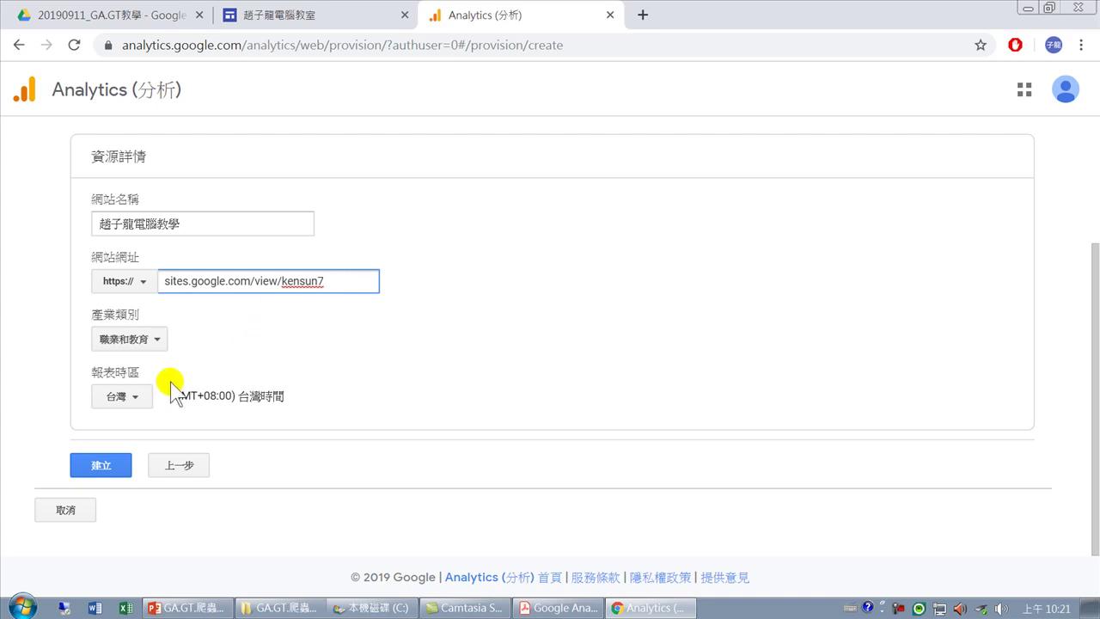
Submit the property with 建立 and accept the GDPR data processing terms in the agreement.
left_click(100, 466)
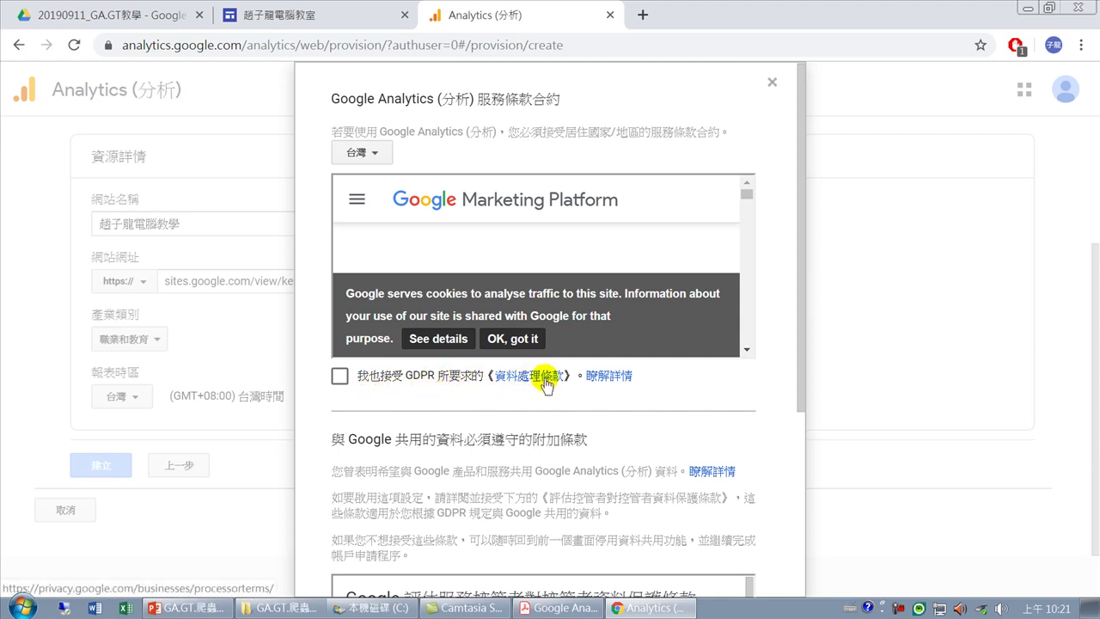
left_click(351, 378)
scroll(417, 395, "down", 2)
scroll(515, 447, "down", 3)
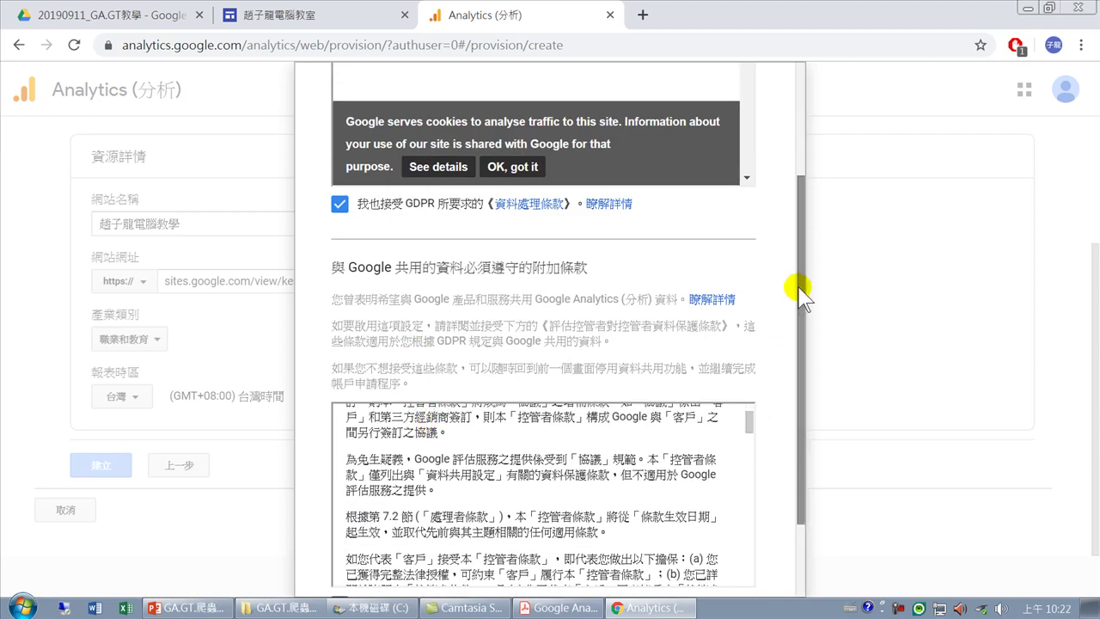
scroll(795, 296, "down", 2)
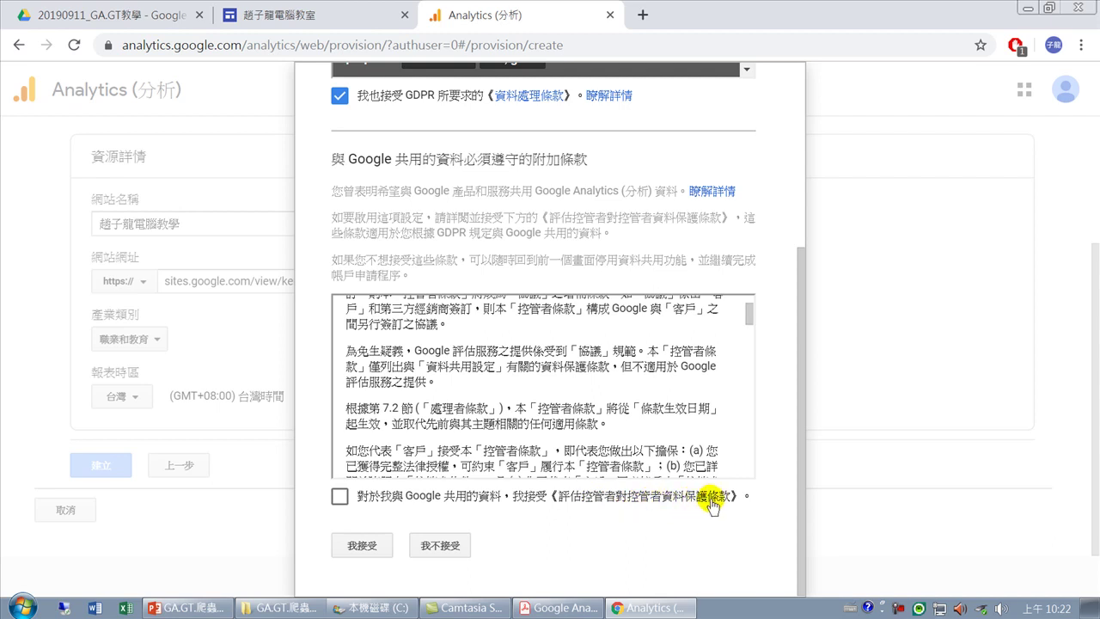
Accept the controller data-protection terms and agree with 我接受 to finish creating the property.
left_click(339, 496)
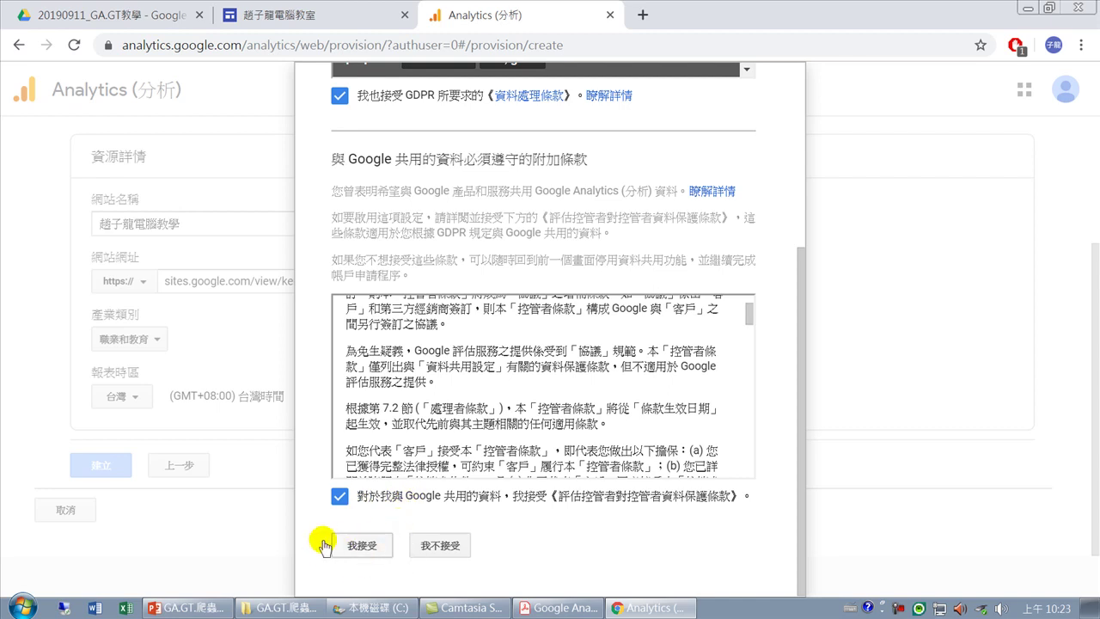
left_click(361, 546)
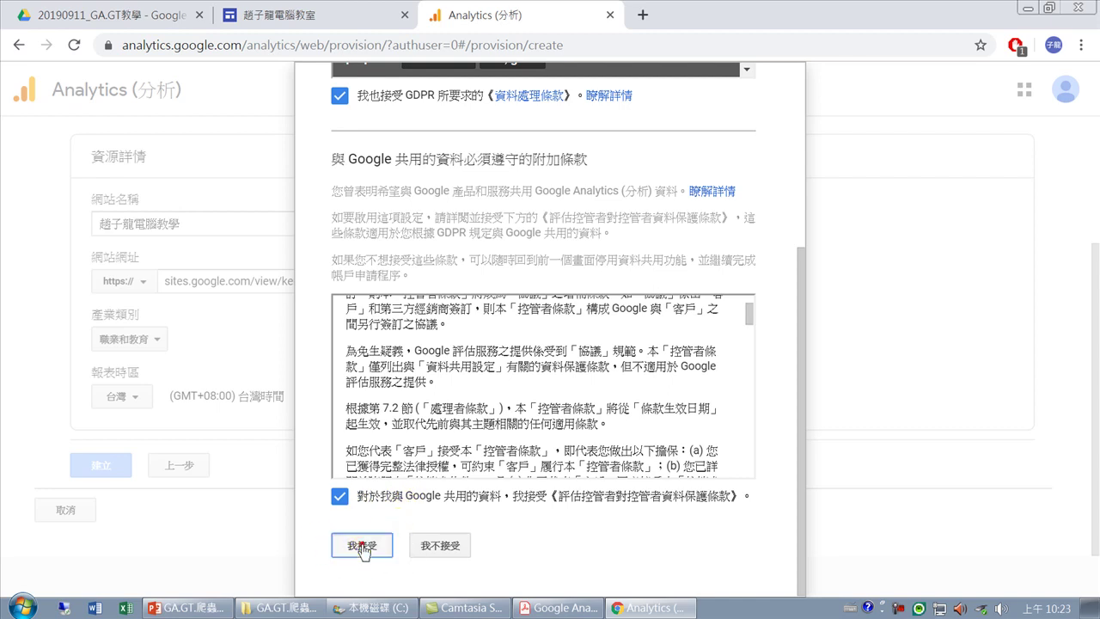